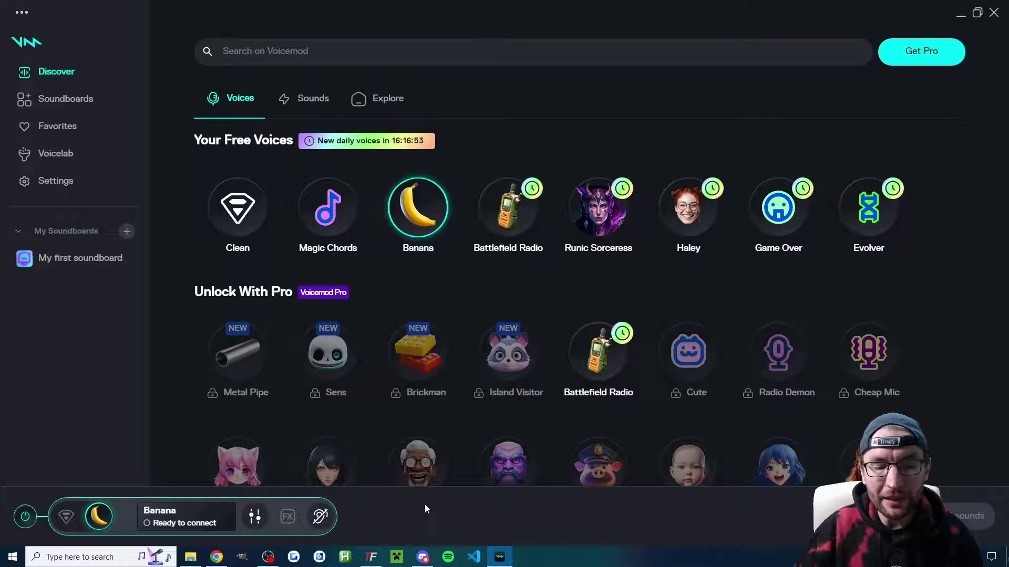
- Switch Voicemod's active voice back to Clean and bring TikFinity to the front
click(64, 520)
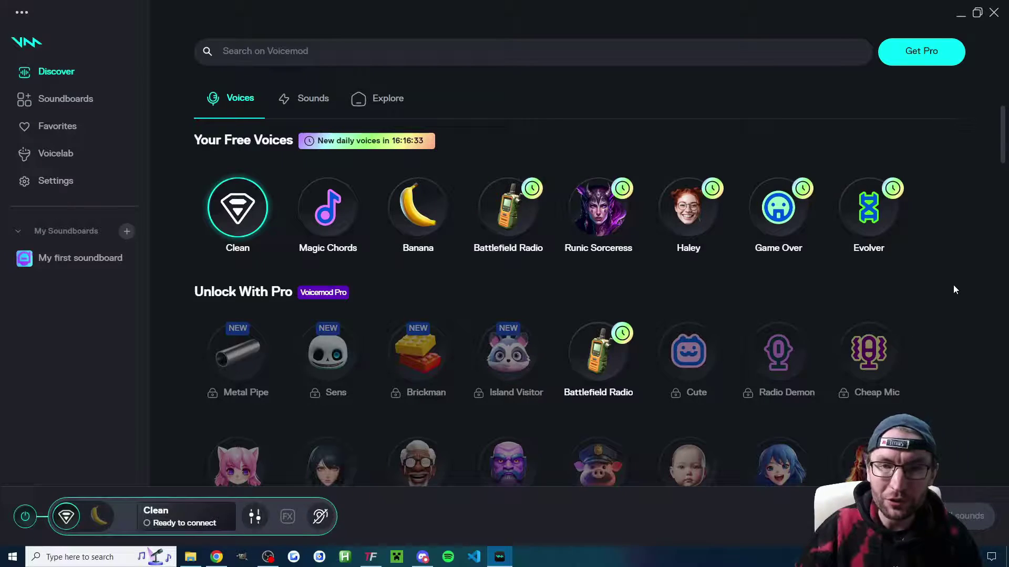
key(alt+Tab)
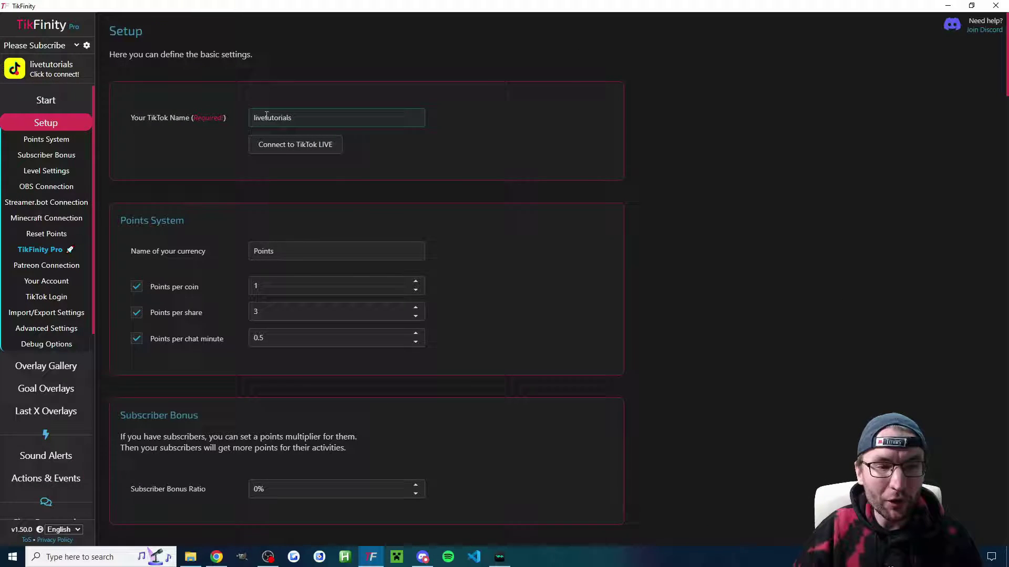
- Select the saved TikTok username, then go to the Actions & Events page
double_click(267, 115)
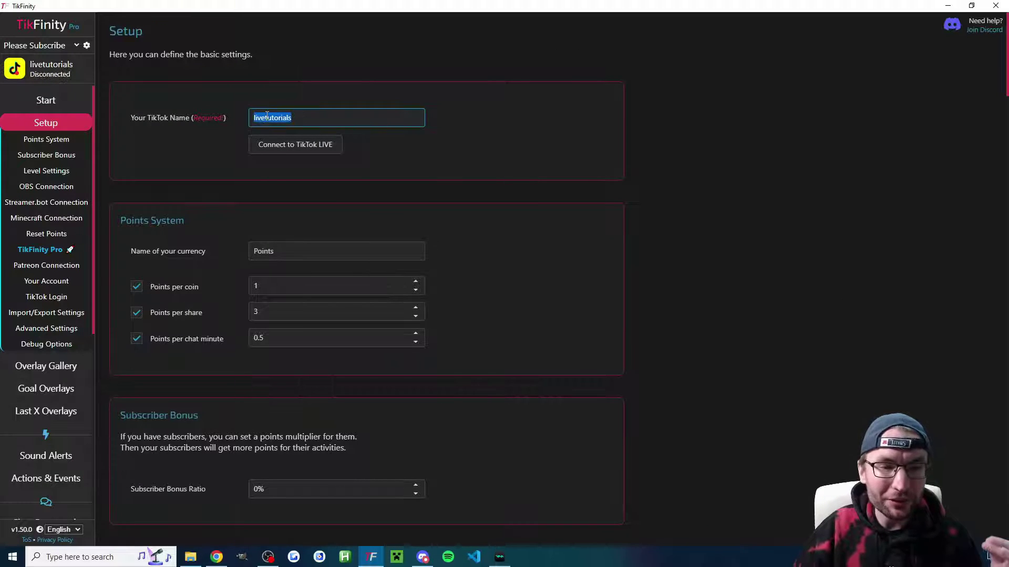
click(61, 297)
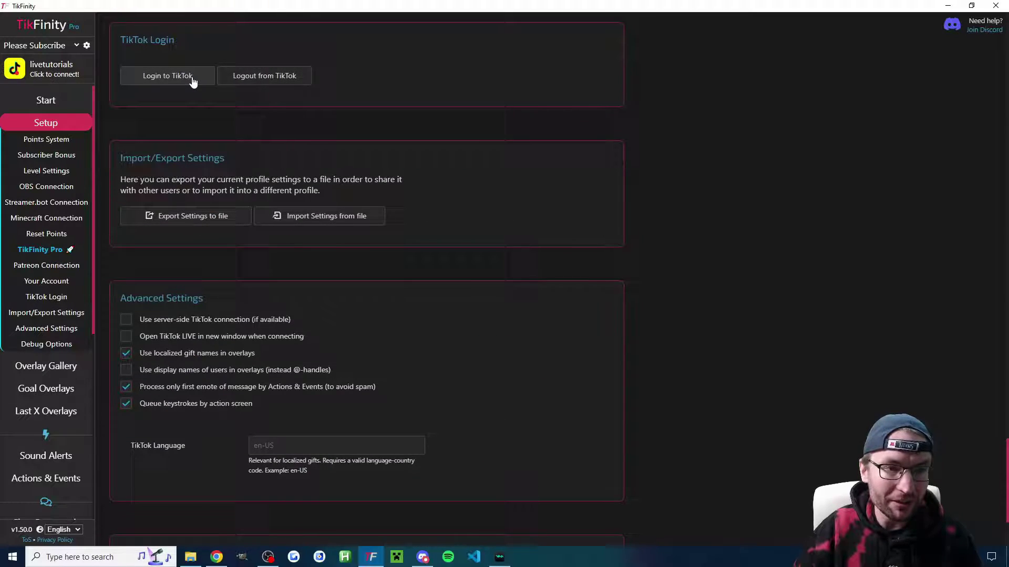
click(46, 478)
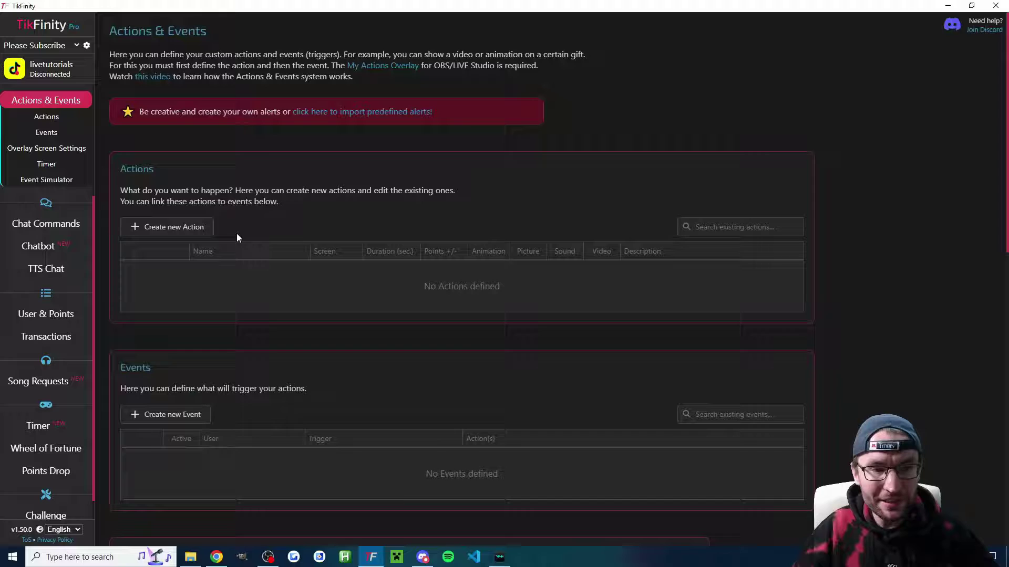
- Start a new action with Set Voicemod Voice enabled, leaving the voice unselected
click(191, 226)
scroll(516, 294, down, 4)
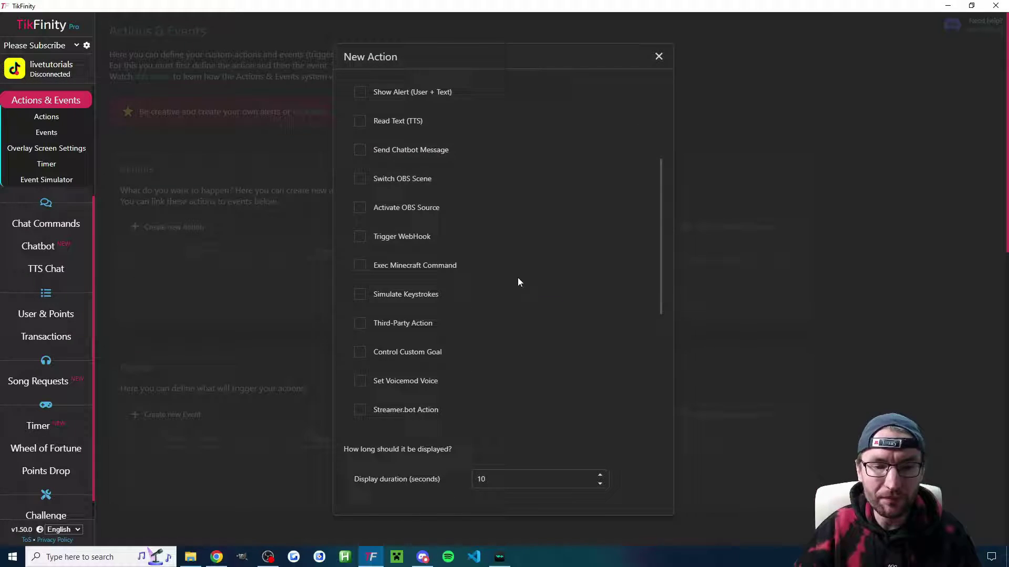
scroll(499, 294, down, 2)
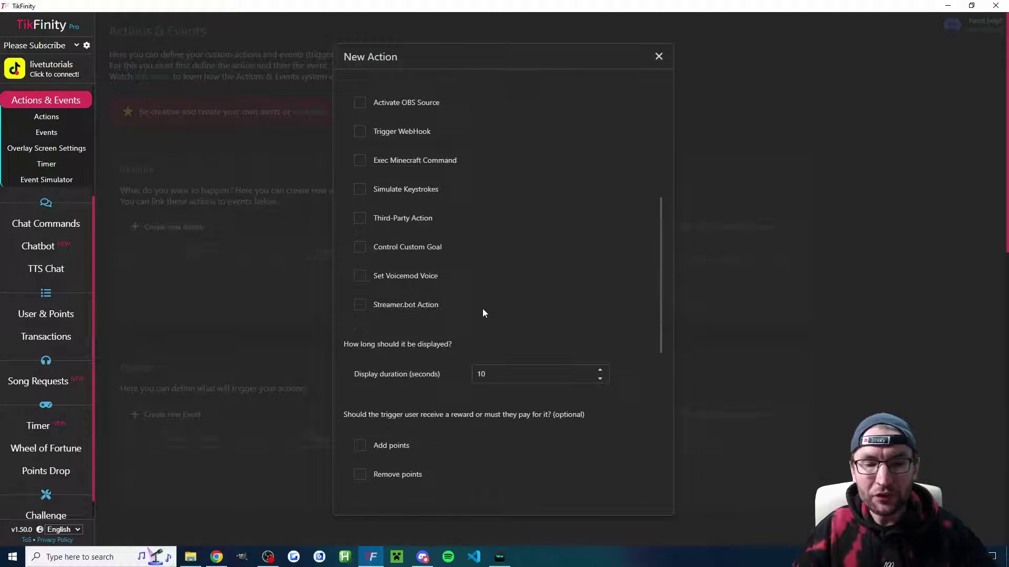
click(399, 280)
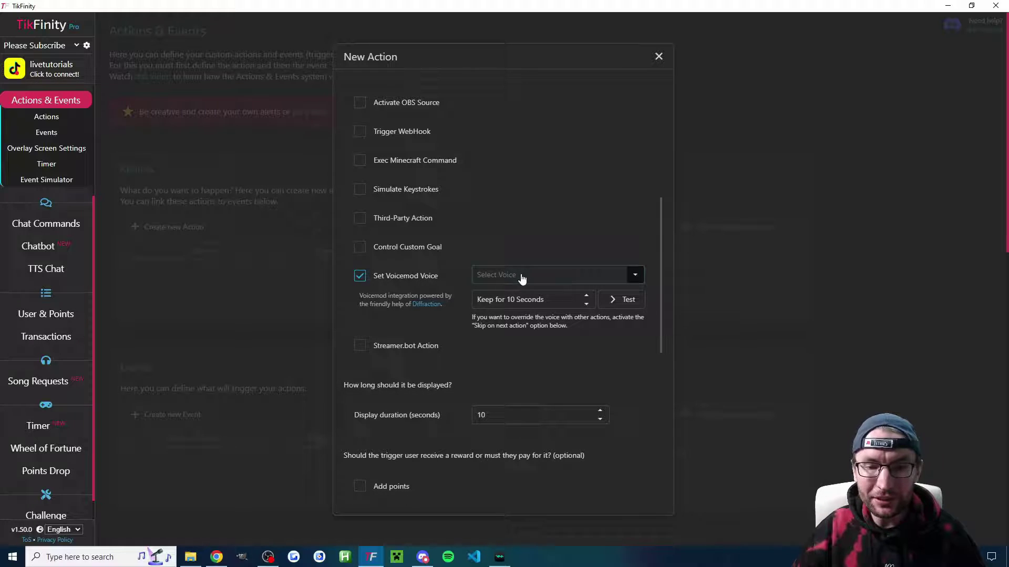
click(551, 278)
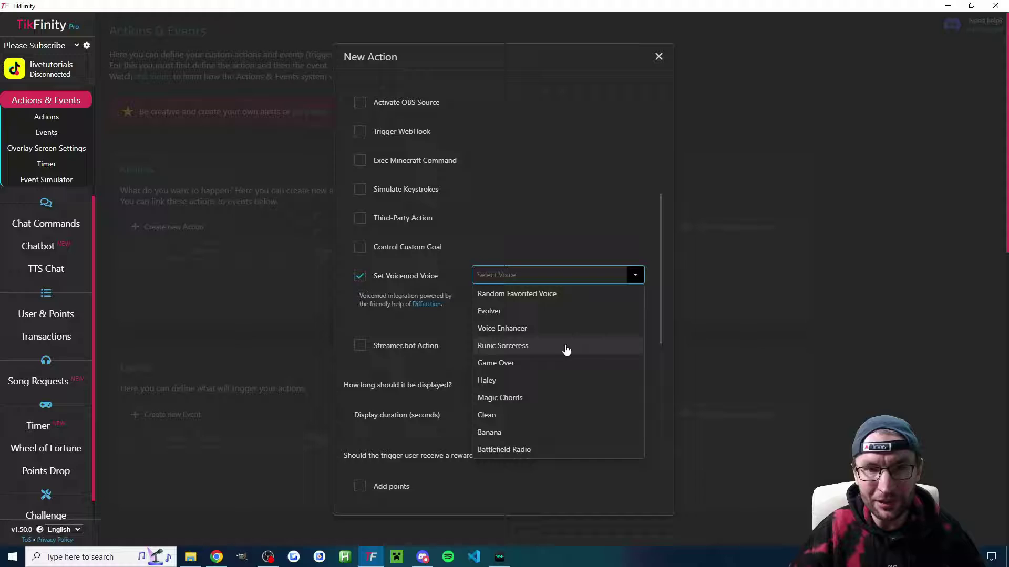
click(567, 225)
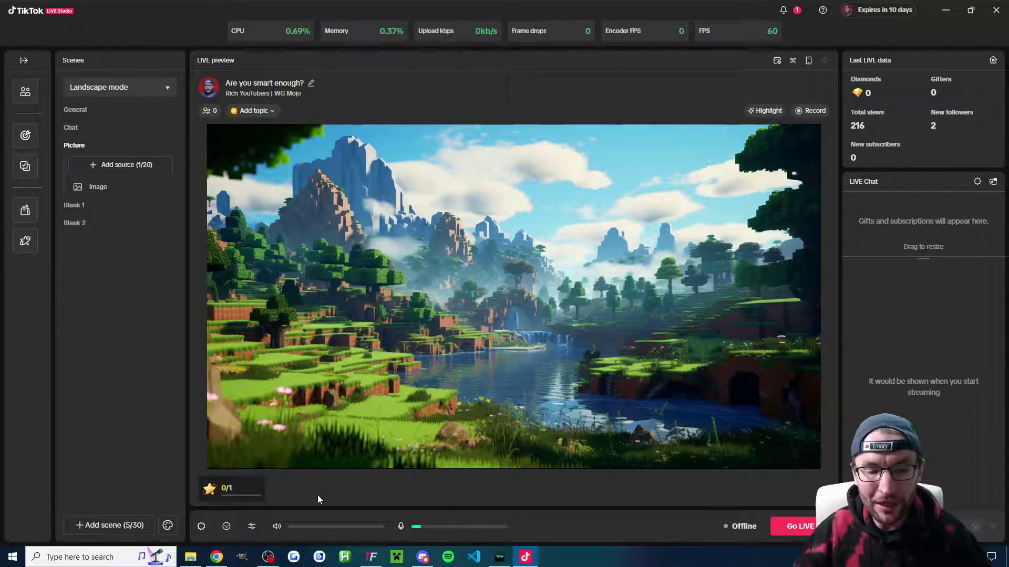
- Set LIVE Studio's primary microphone to Voicemod Virtual Audio Device (WDM) and save
click(253, 530)
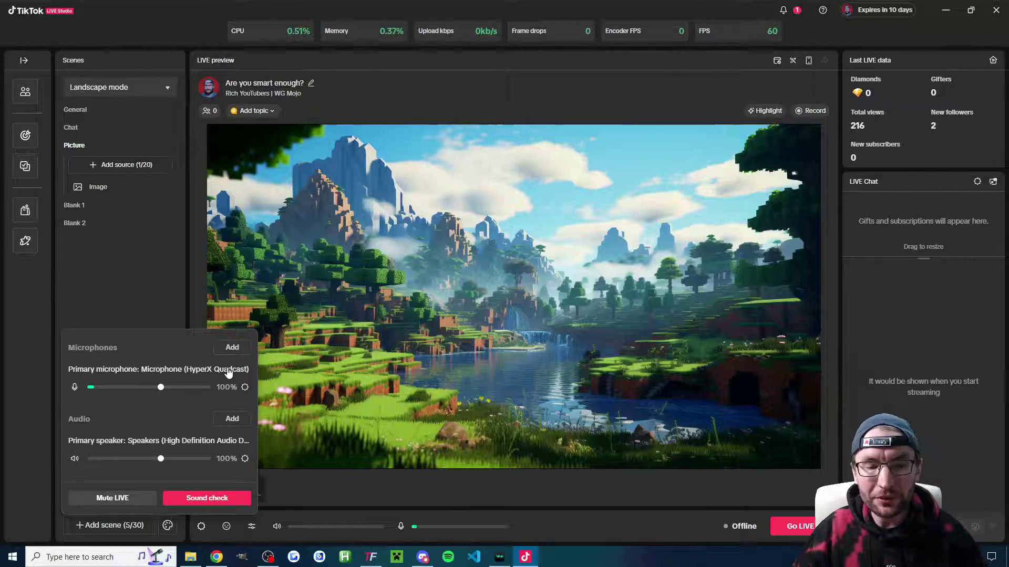
click(245, 387)
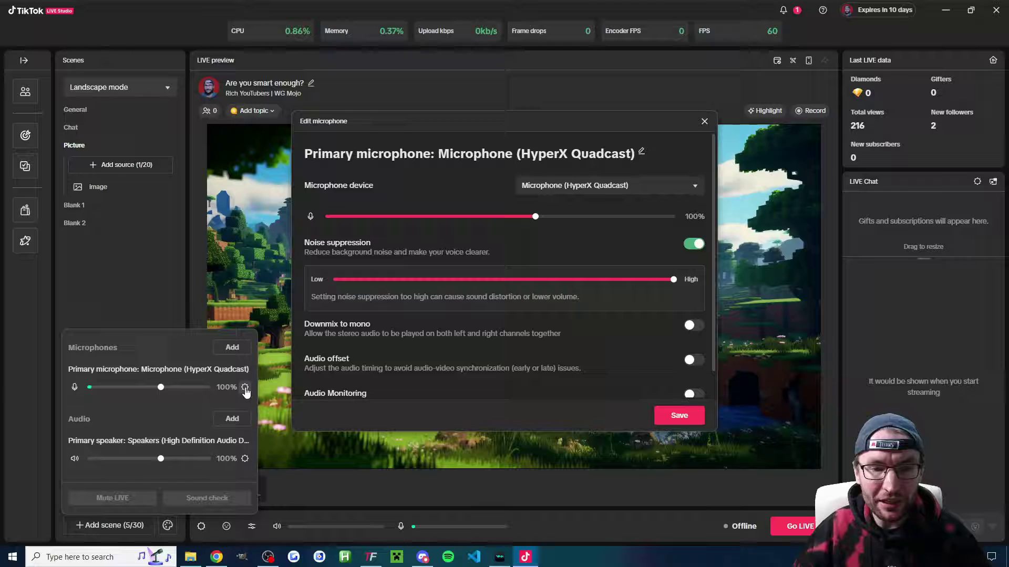
click(556, 188)
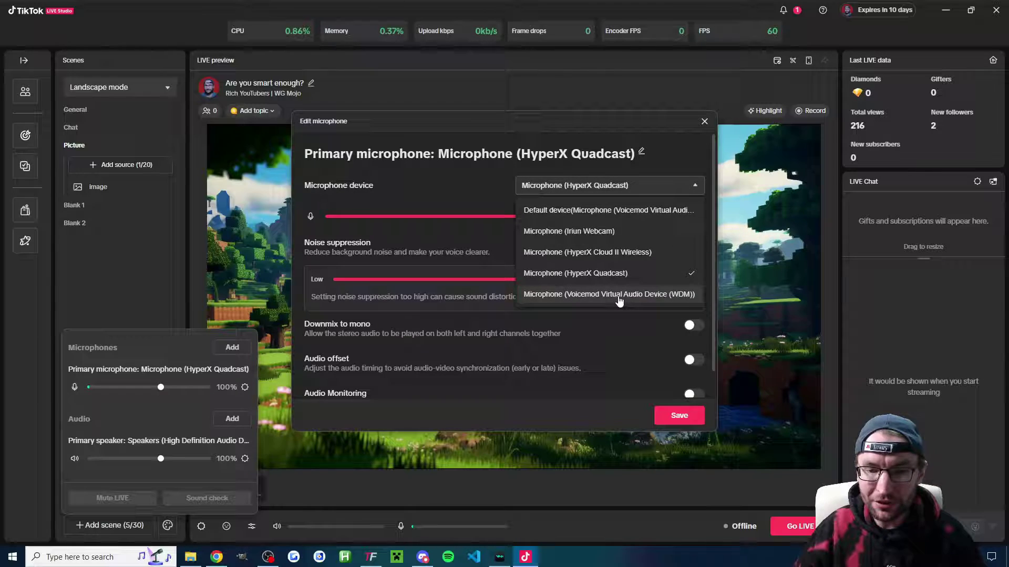
click(625, 296)
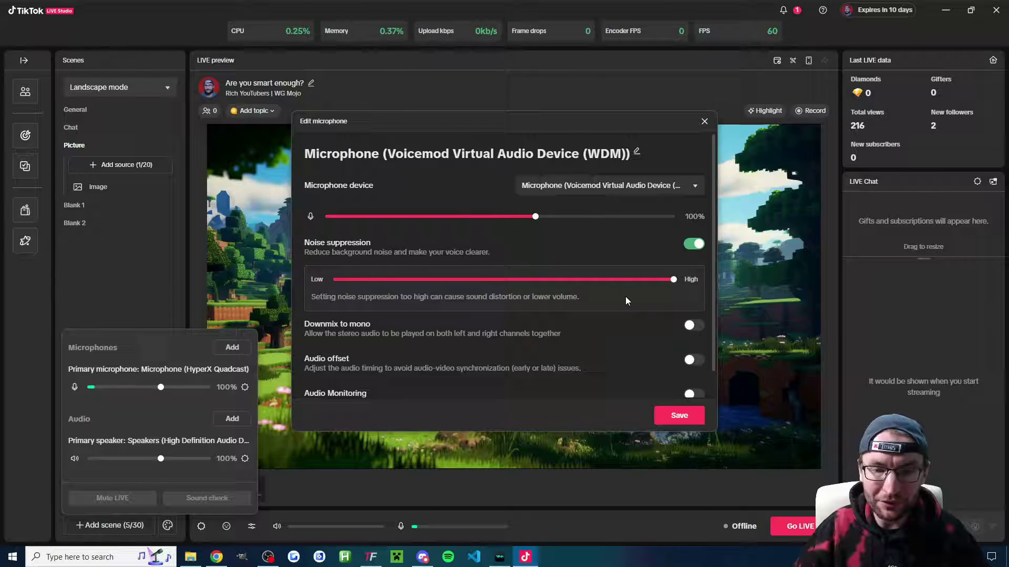
click(677, 415)
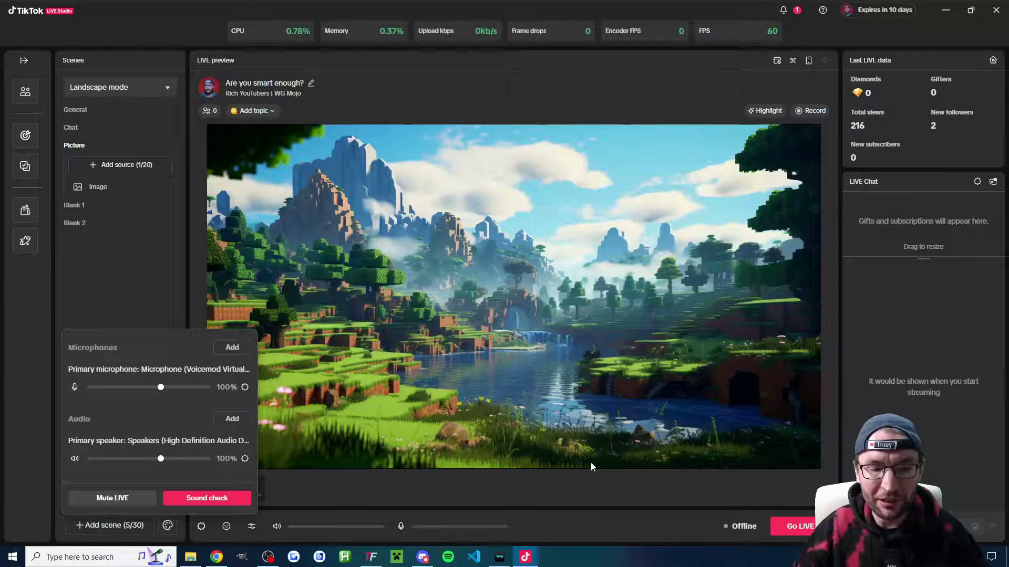
- Review Voicemod's Microphone and Headphones lists and General settings without changing anything
key(alt+Tab)
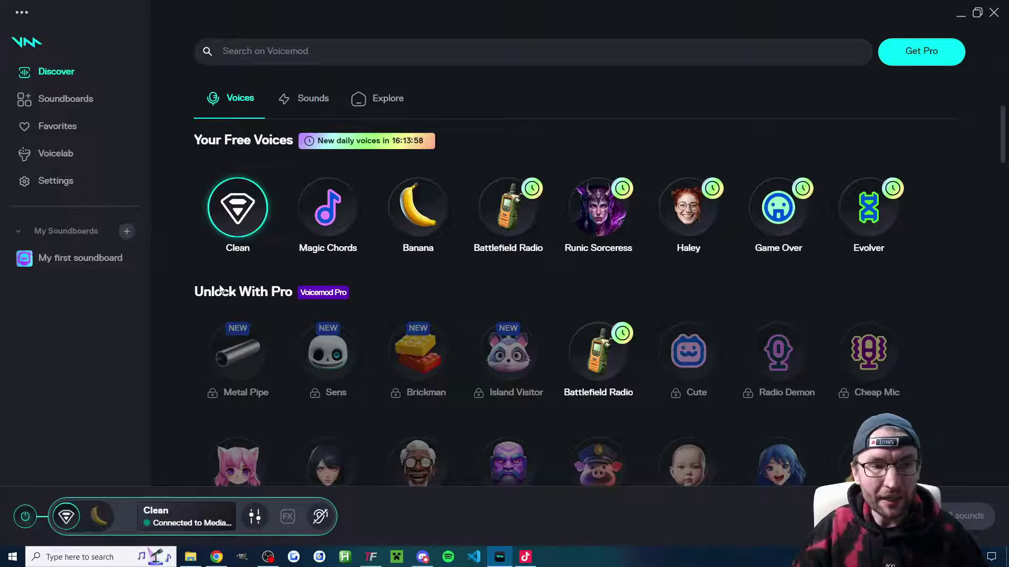
click(71, 188)
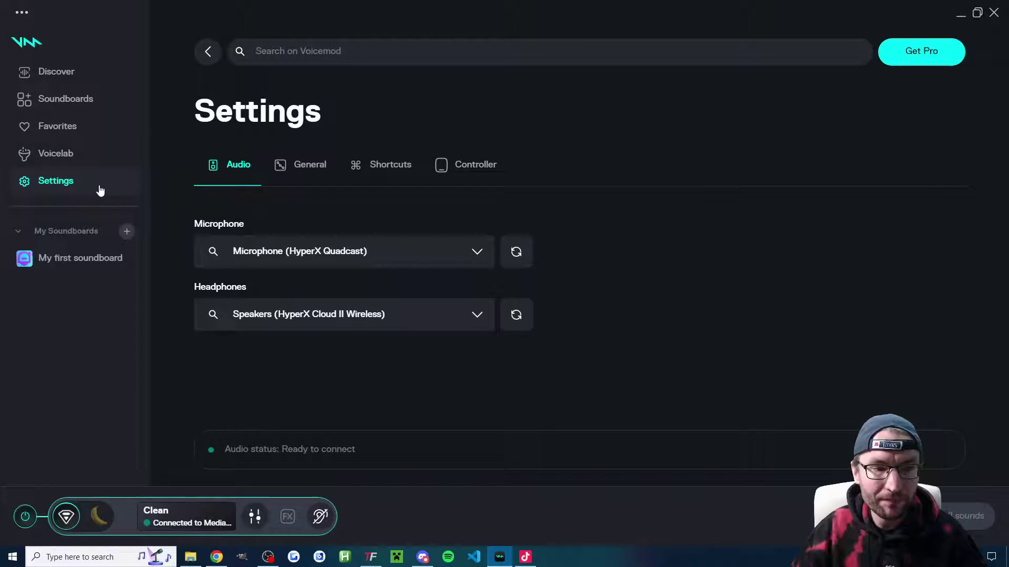
click(308, 251)
click(329, 204)
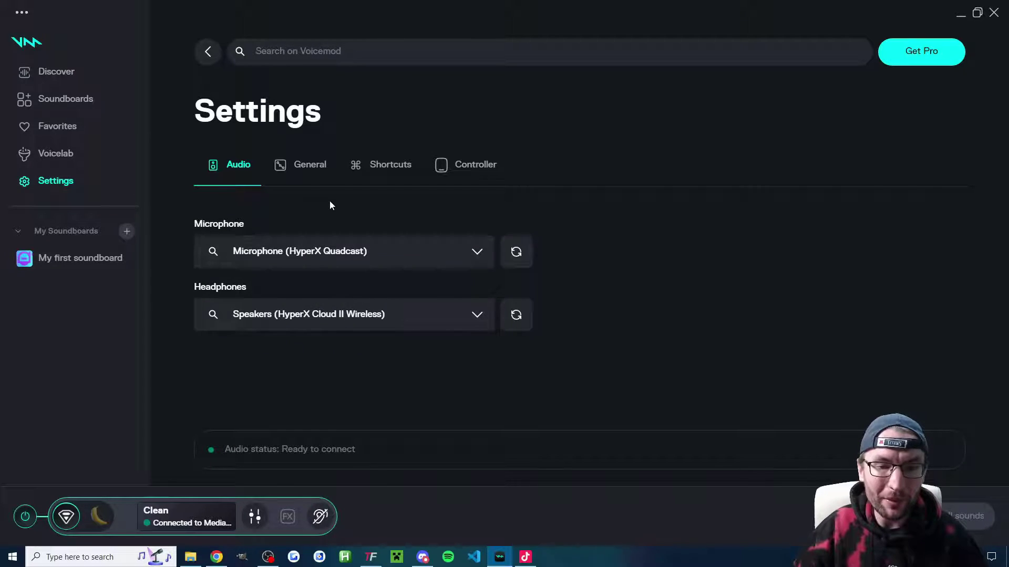
click(393, 315)
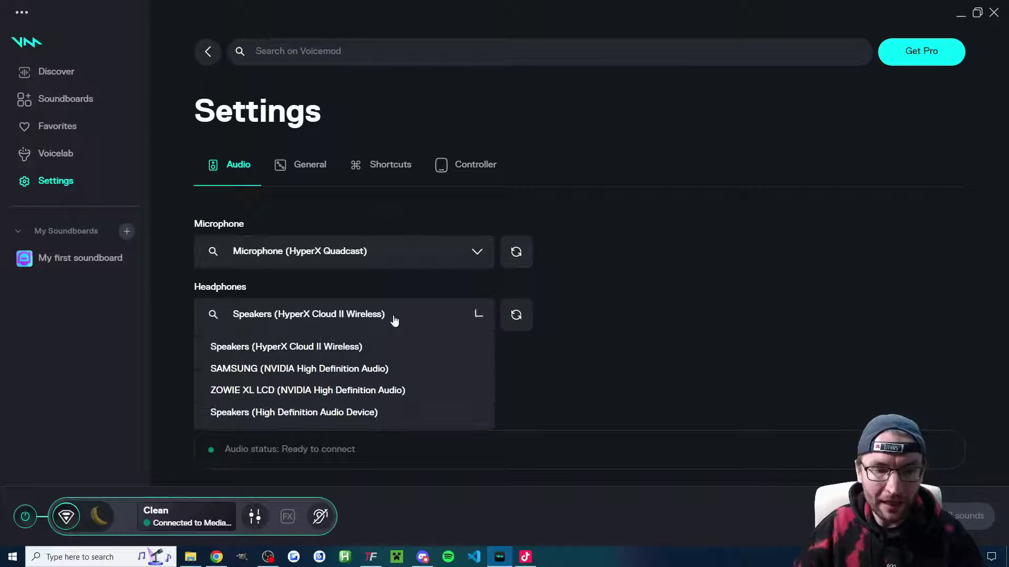
click(651, 383)
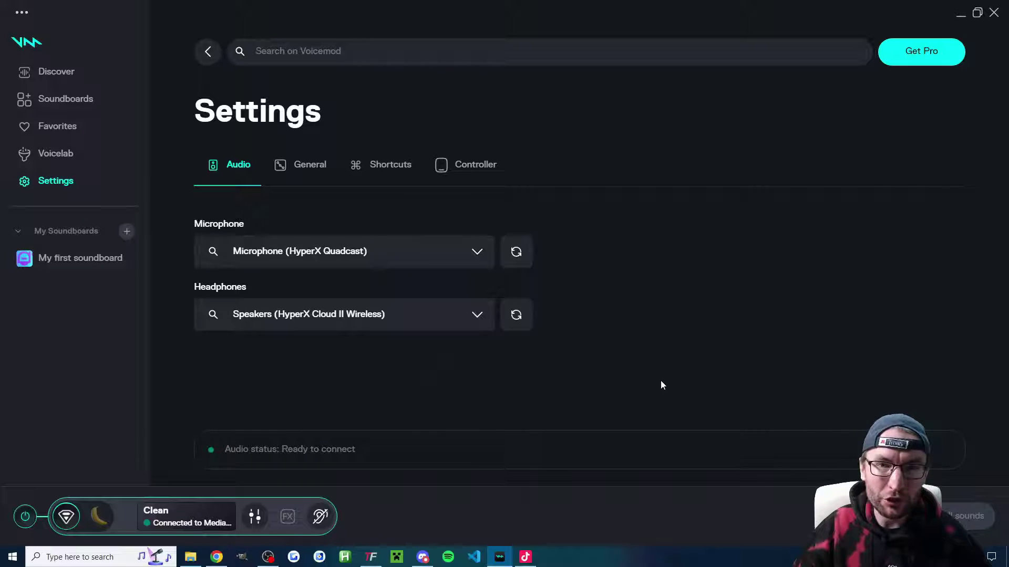
click(310, 166)
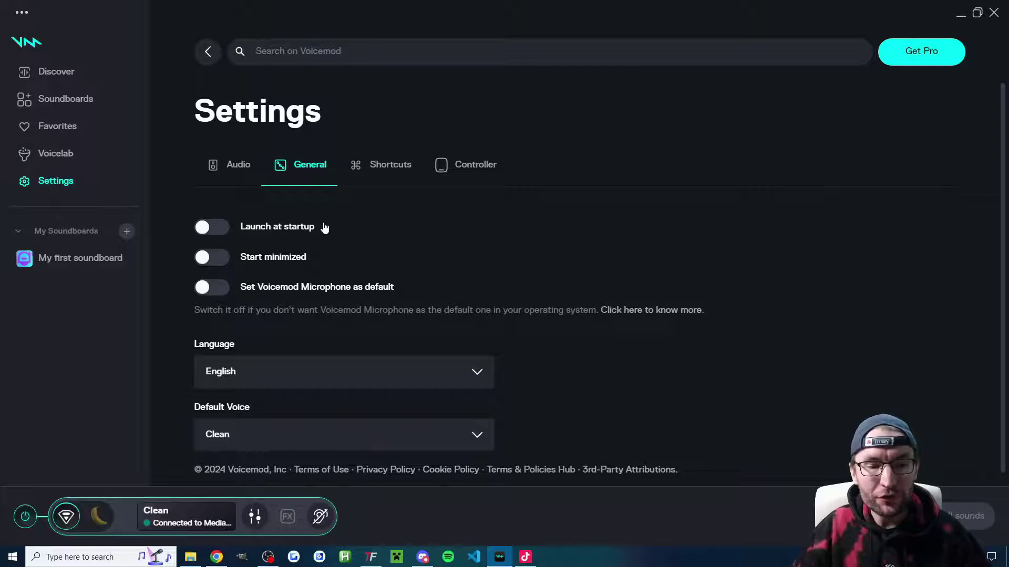
scroll(324, 231, down, 1)
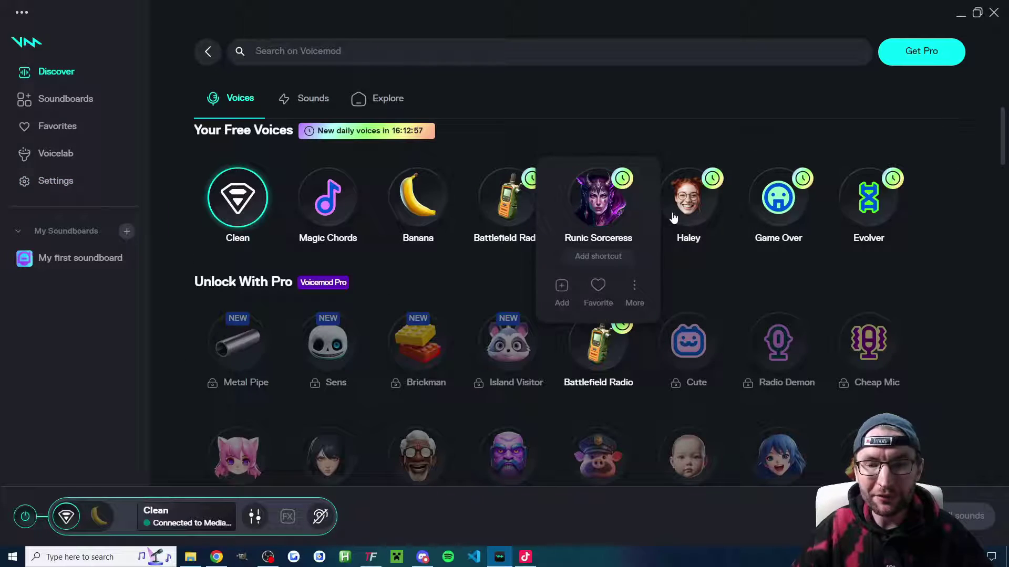
mouse_move(683, 213)
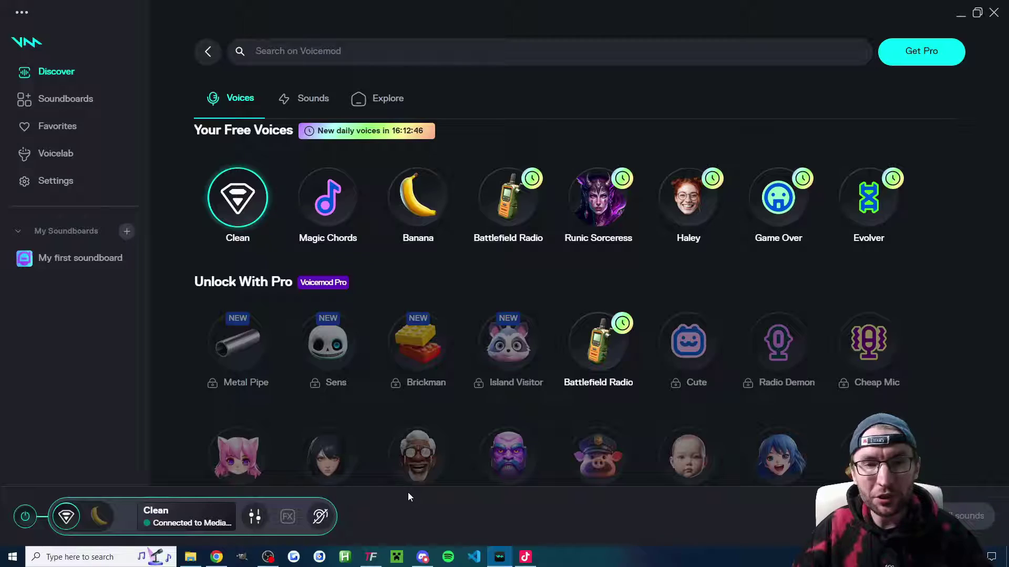
- Name the new TikFinity action '5 Second Banana Voice'
click(371, 557)
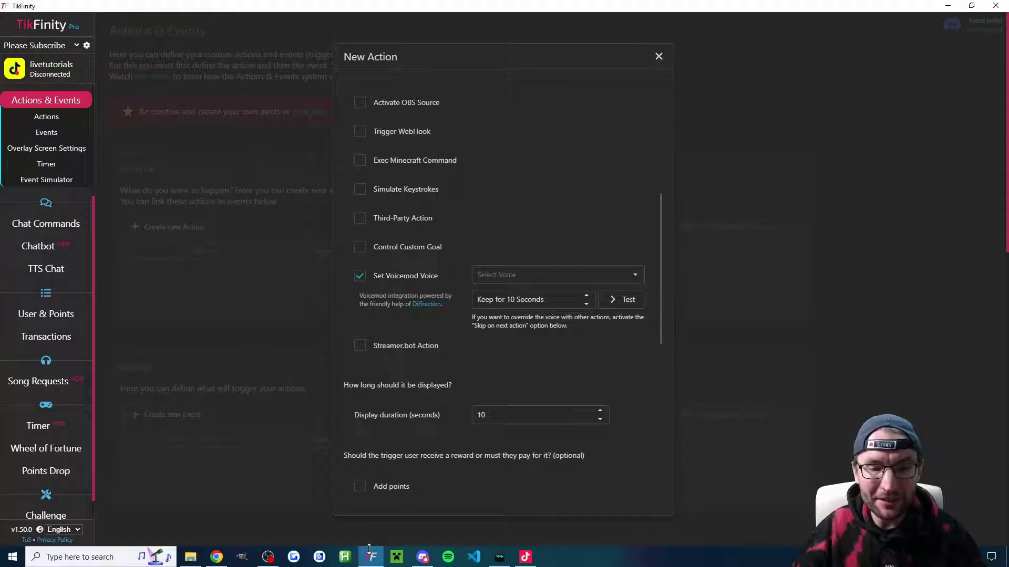
scroll(478, 203, up, 6)
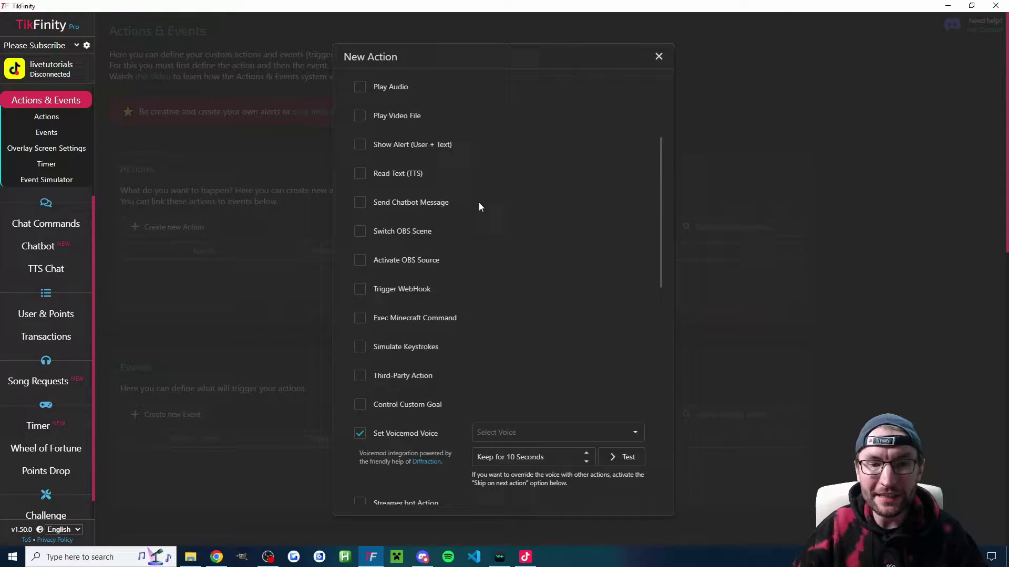
click(412, 119)
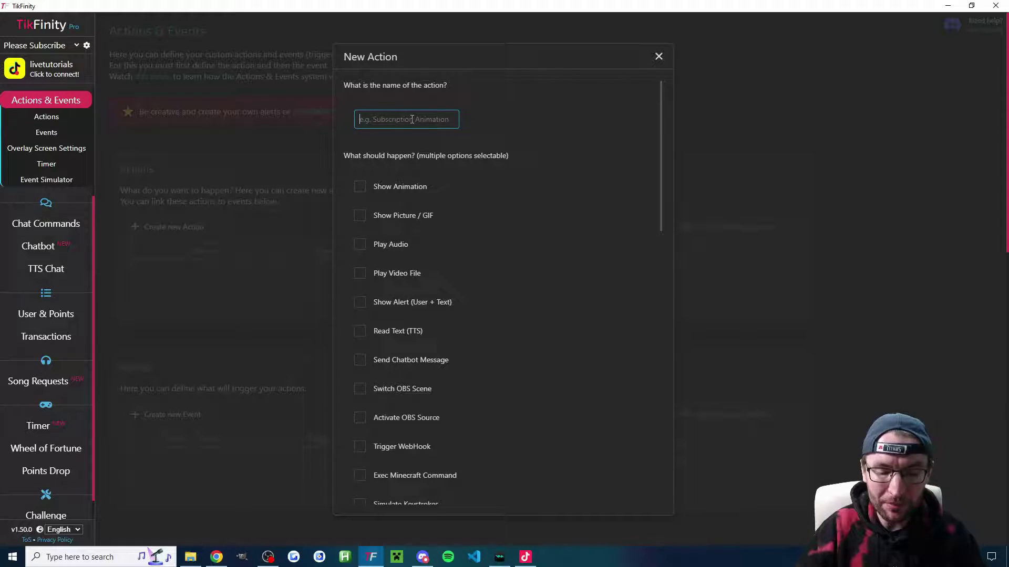
text(5 Second Banana Voice)
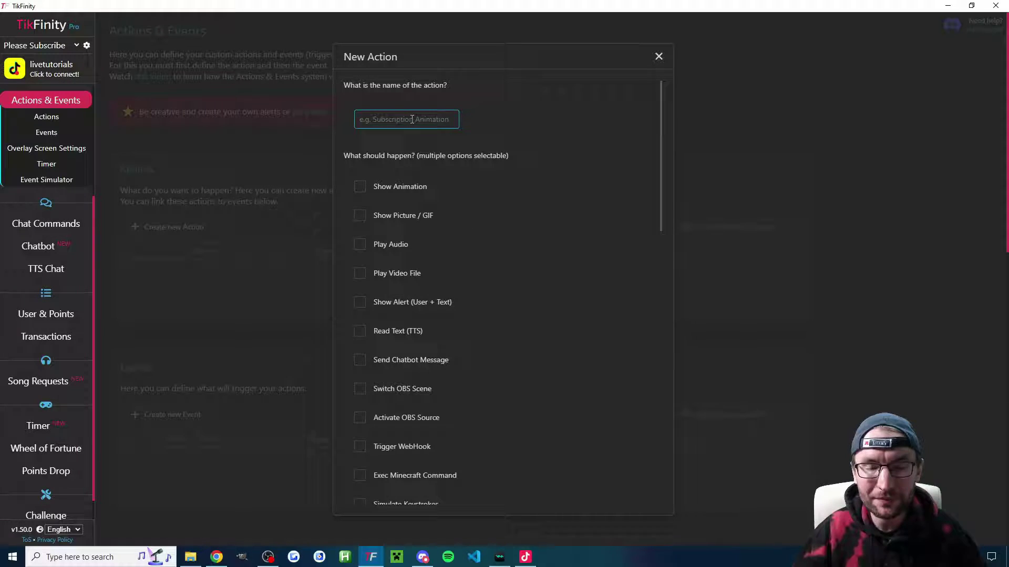
click(552, 139)
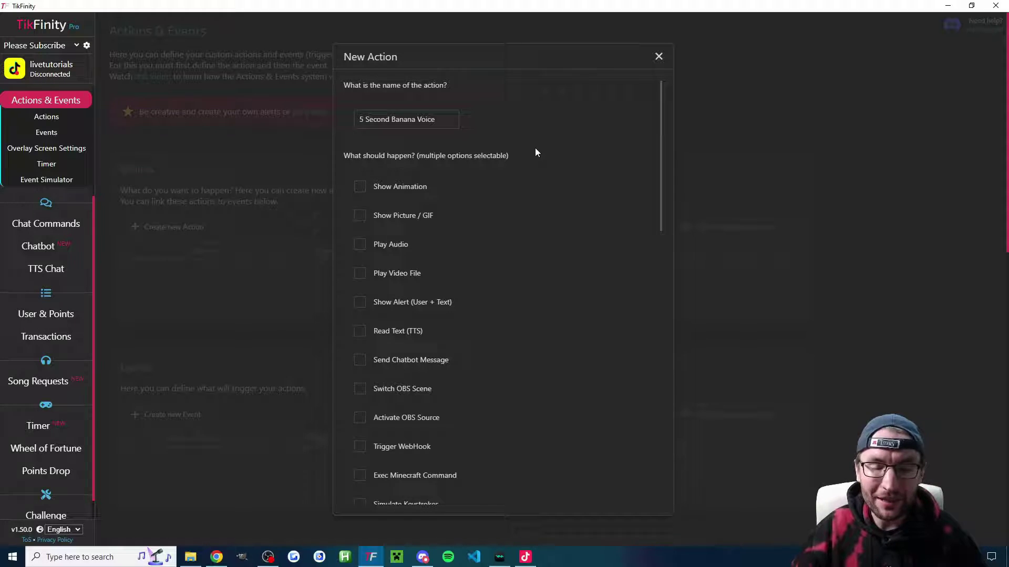
scroll(511, 166, down, 5)
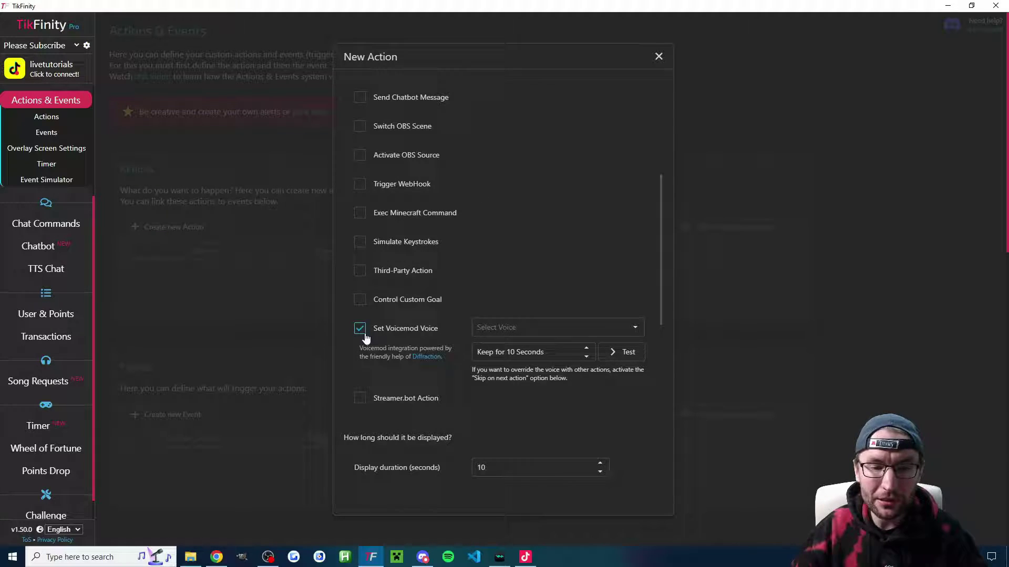
- Choose the Banana voice, keep it for 5 seconds, and test the switch
click(509, 330)
click(494, 484)
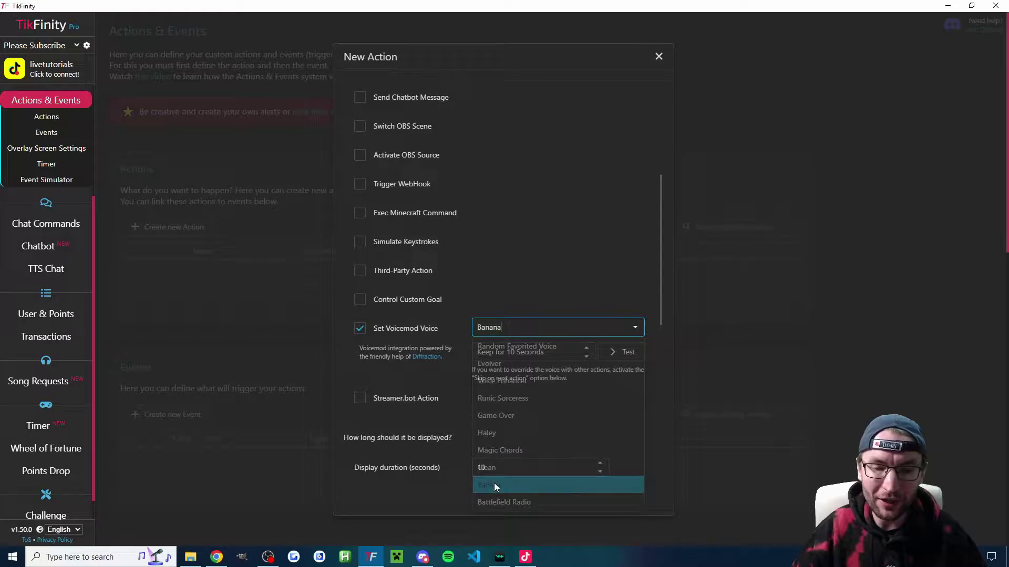
click(586, 357)
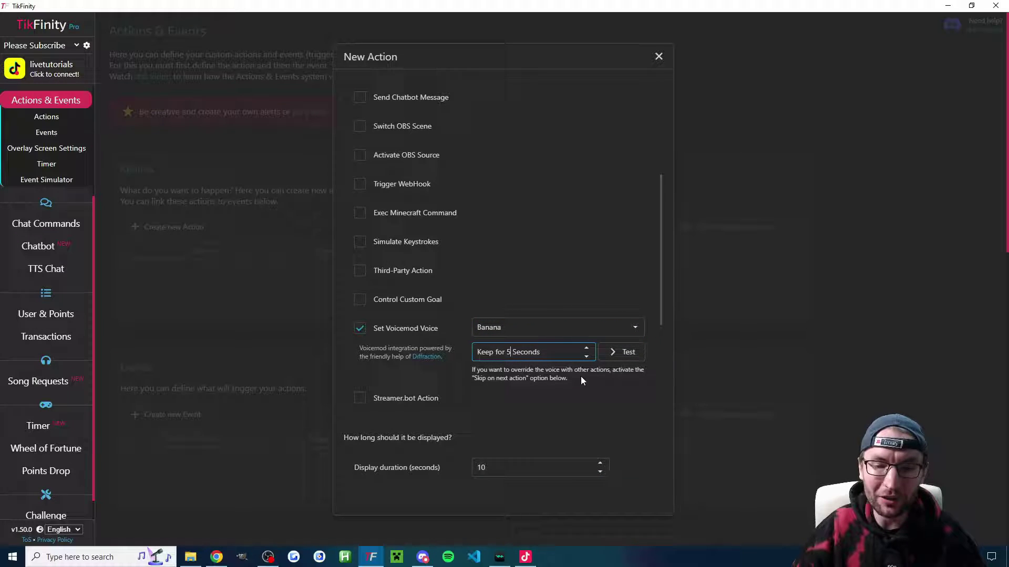
click(633, 355)
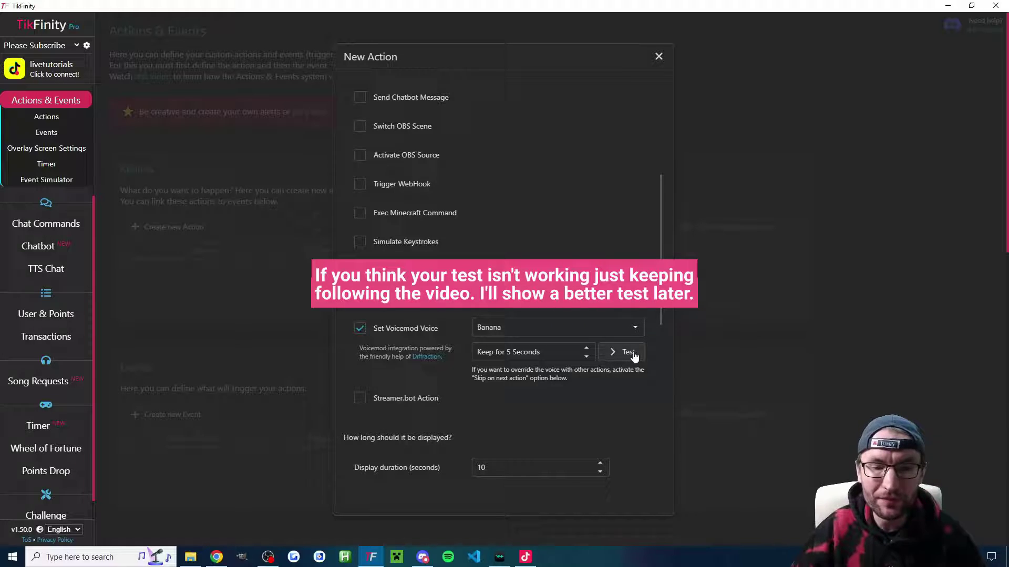
- Set the display duration to 5 and save the action
scroll(525, 357, down, 2)
double_click(475, 362)
scroll(432, 304, up, 5)
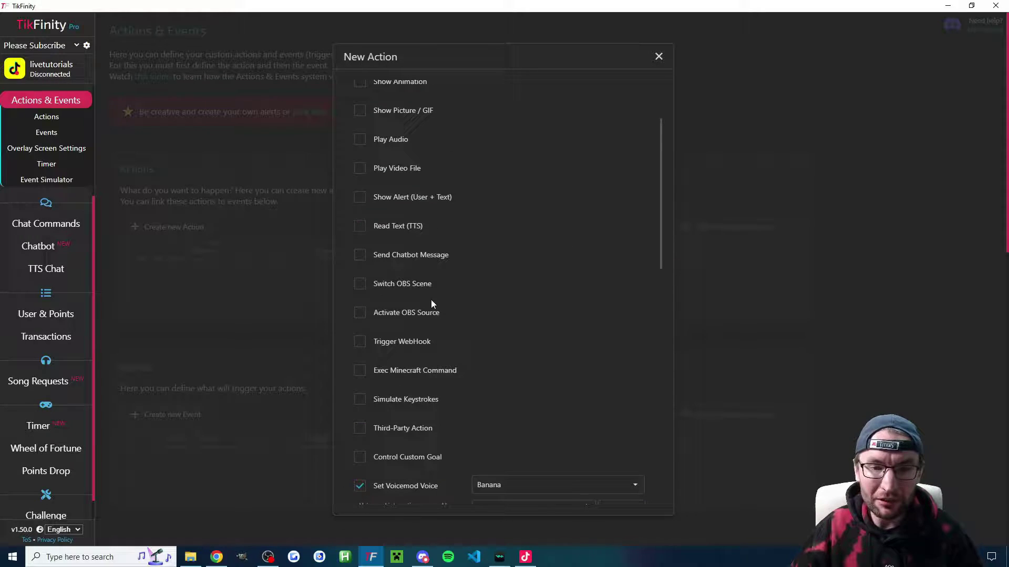
scroll(485, 350, down, 4)
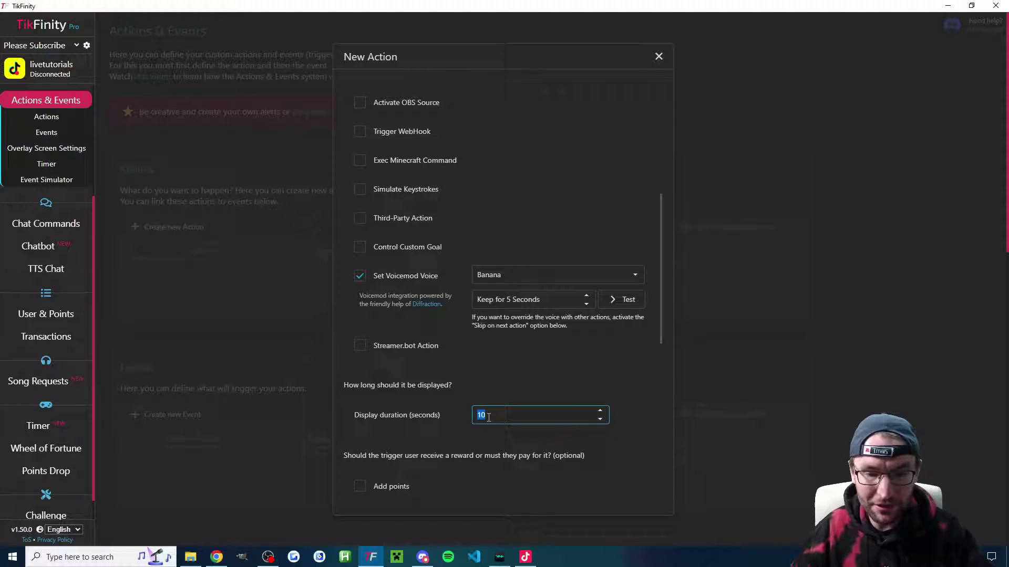
text(5)
click(527, 391)
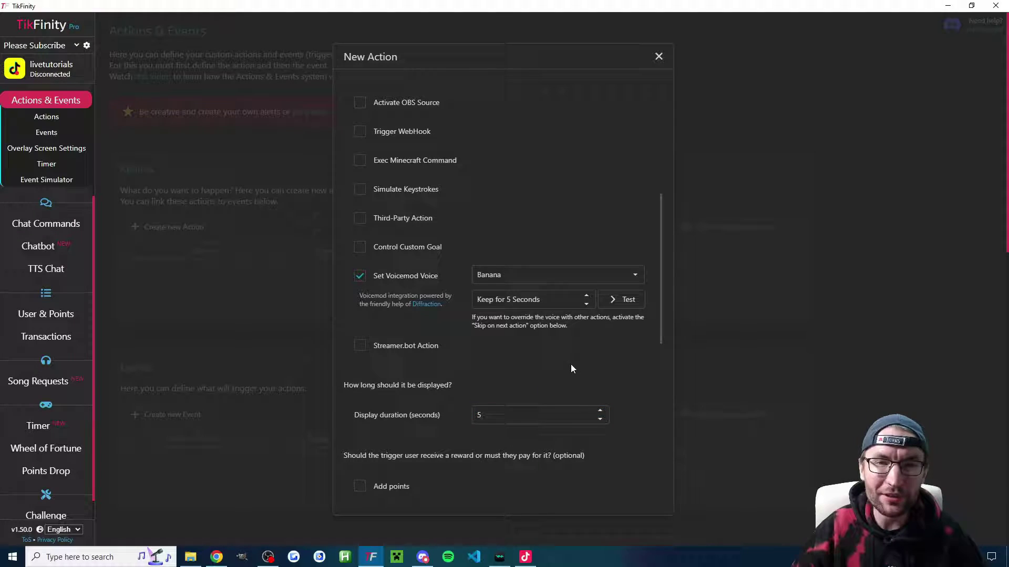
scroll(587, 374, down, 7)
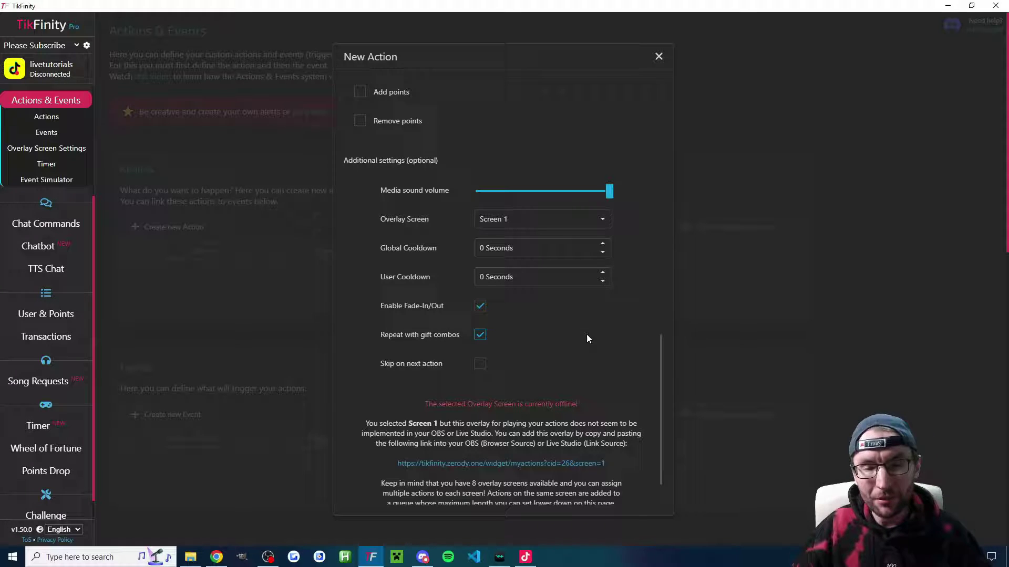
scroll(563, 362, down, 1)
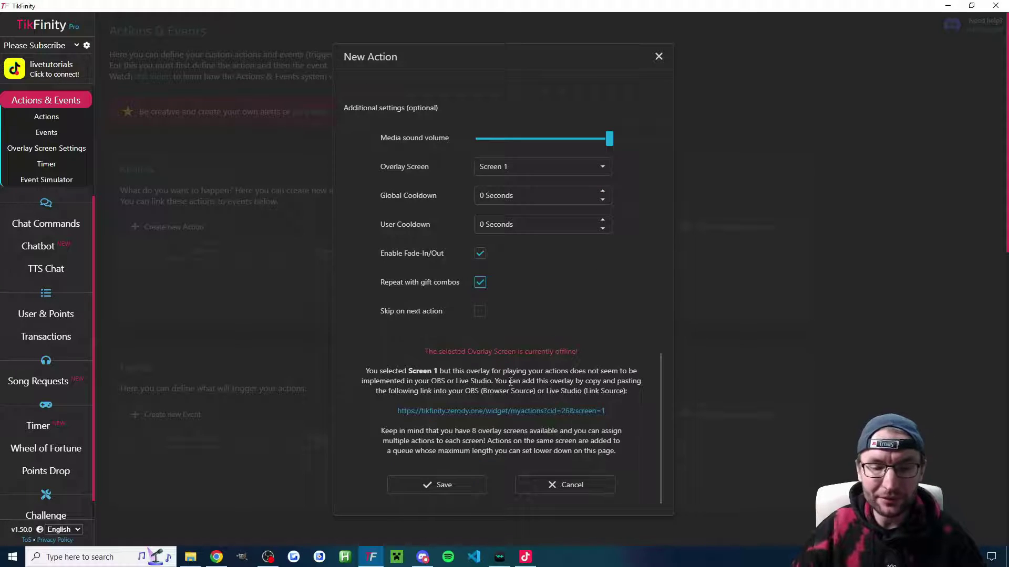
click(454, 486)
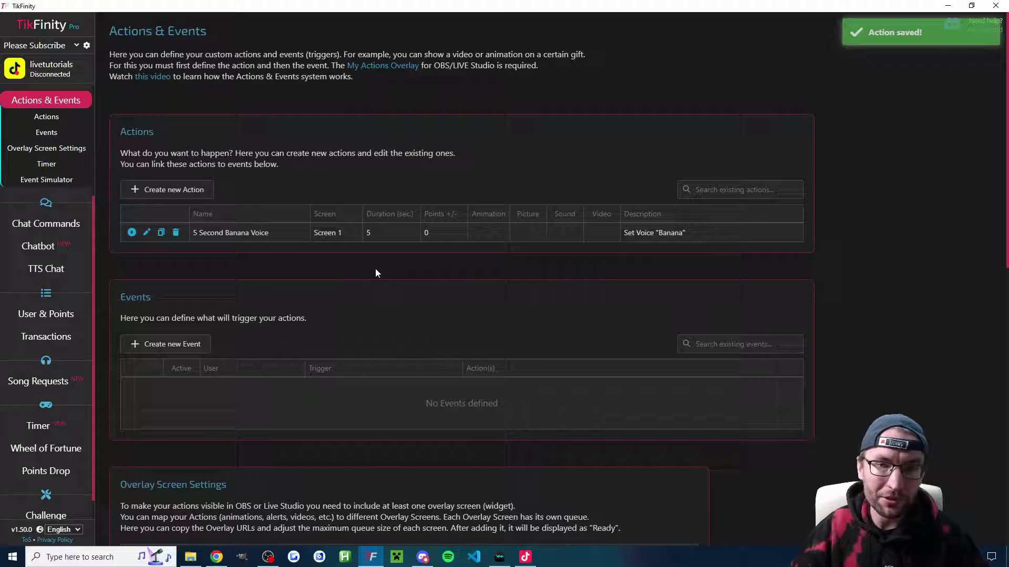
- Create a new event triggered by sending the Sunglasses gift
click(183, 349)
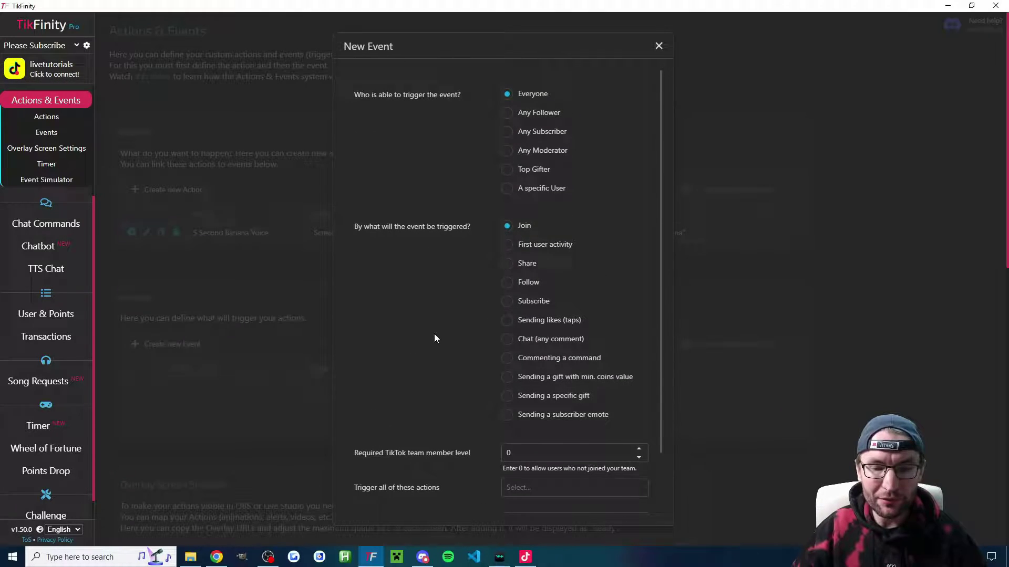
scroll(531, 231, down, 1)
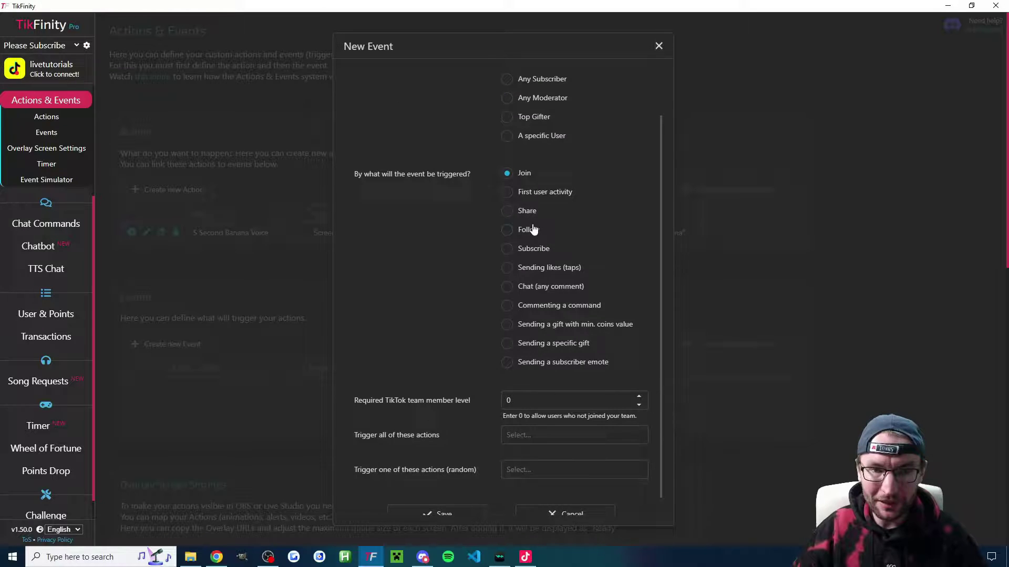
scroll(522, 228, up, 1)
scroll(484, 178, down, 1)
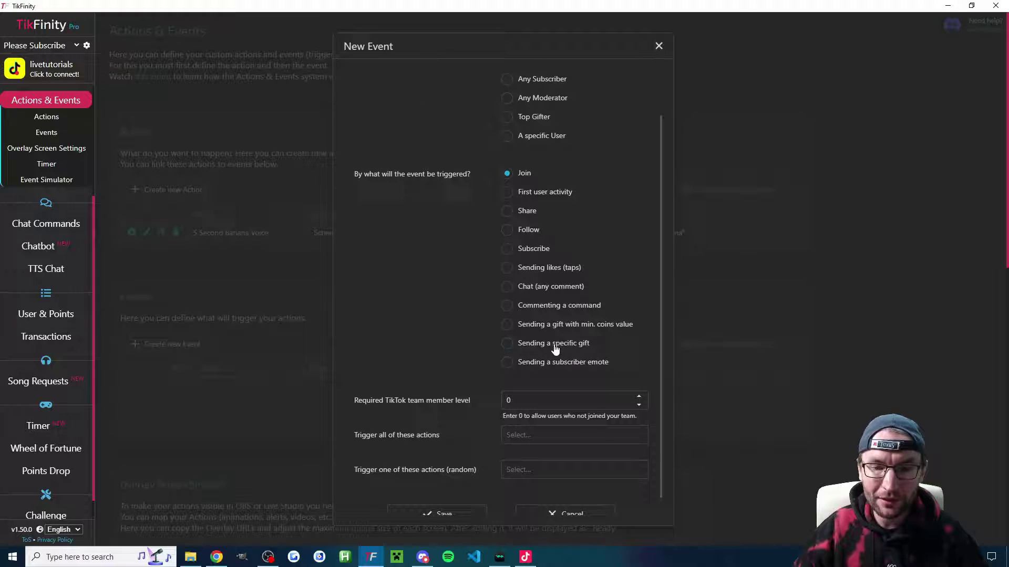
click(526, 344)
click(533, 407)
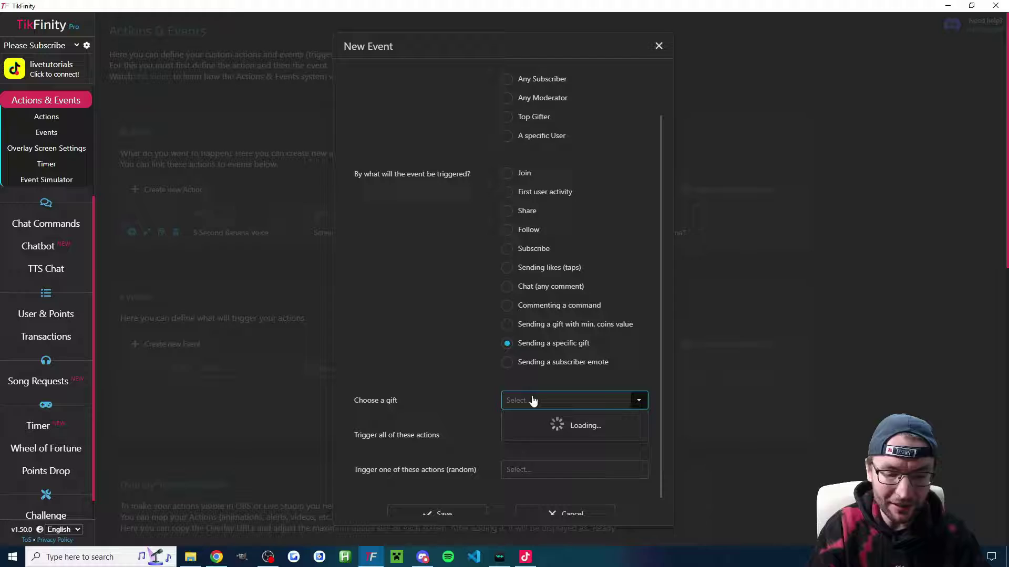
text(sung)
click(550, 423)
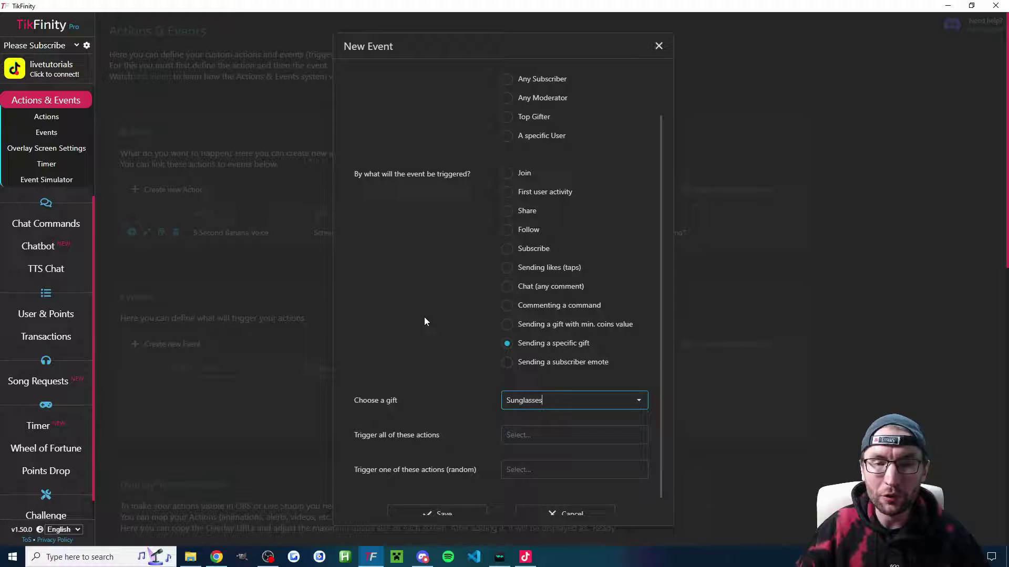
- Add the 5 Second Banana Voice action to the event's triggered actions
click(523, 436)
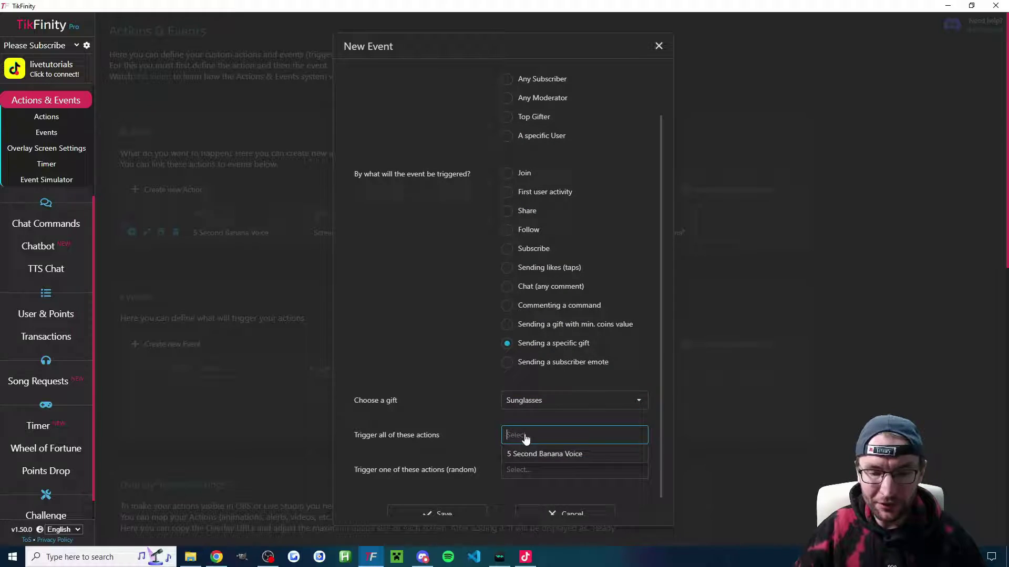
click(530, 455)
click(420, 362)
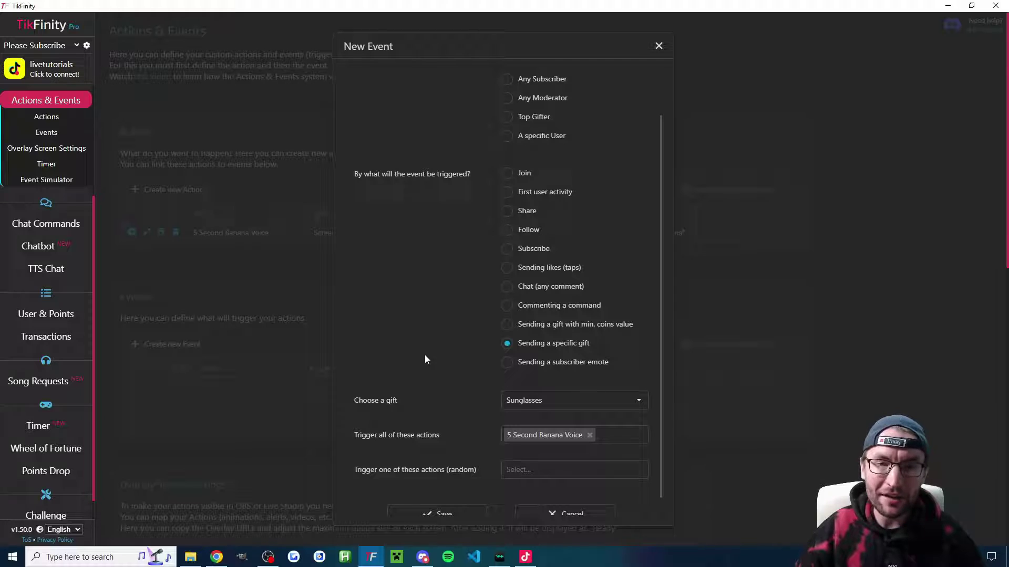
scroll(423, 354, down, 1)
drag(476, 450, 467, 450)
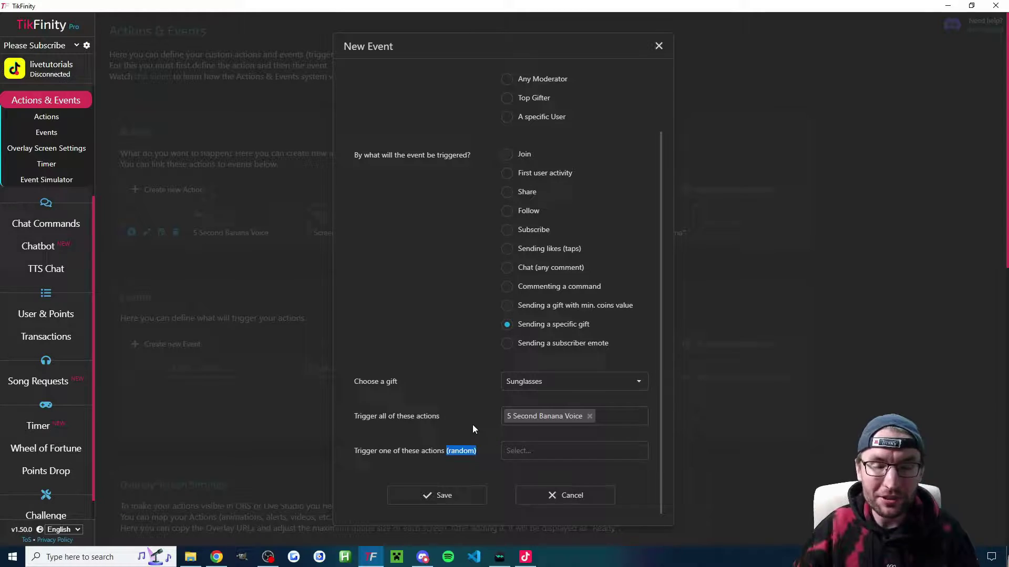
- Save the Sunglasses event and select Sunglasses as the gift in the Event Simulator
click(446, 496)
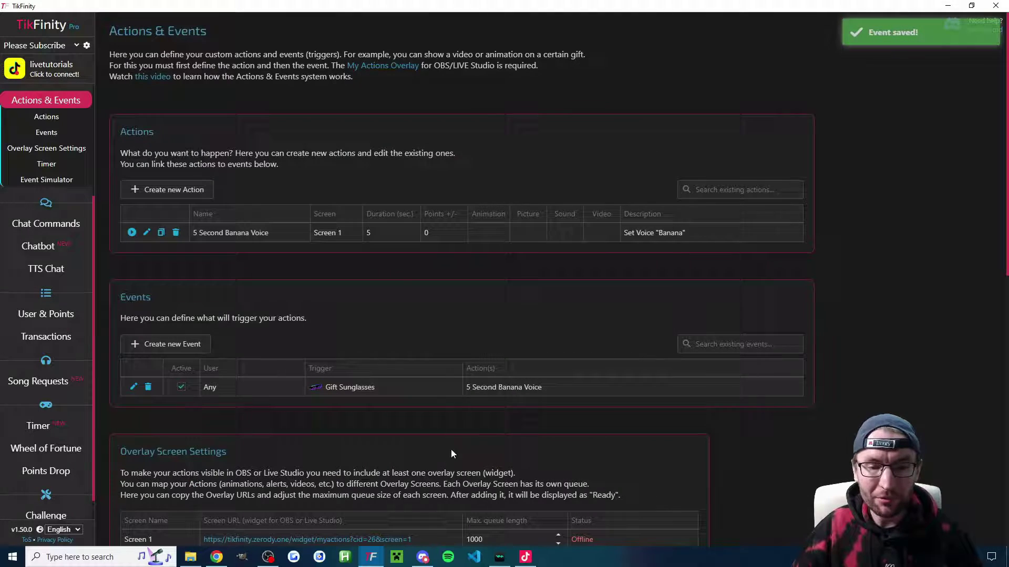
scroll(639, 292, down, 3)
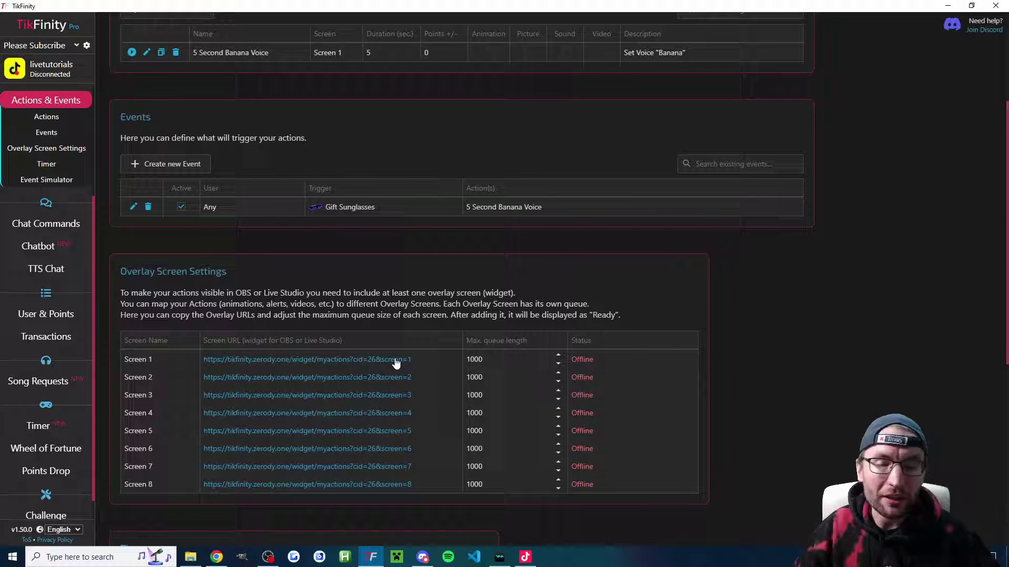
scroll(590, 407, down, 5)
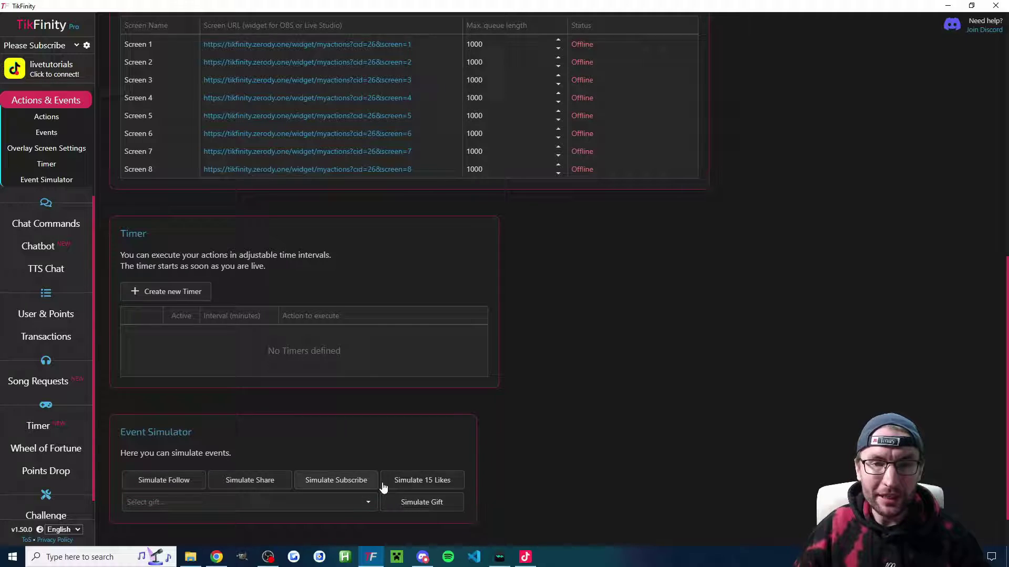
click(210, 504)
text(sung)
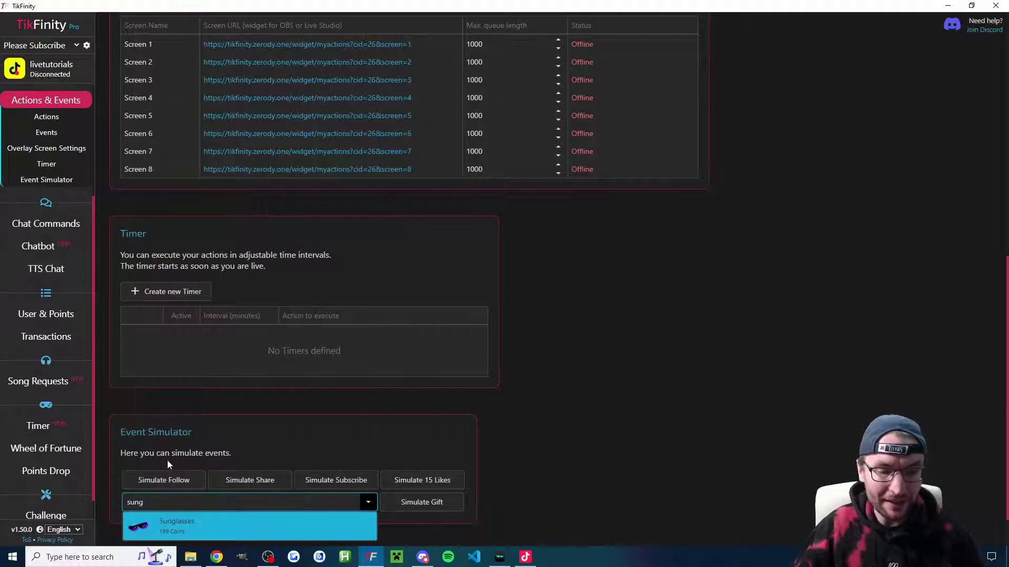
click(184, 524)
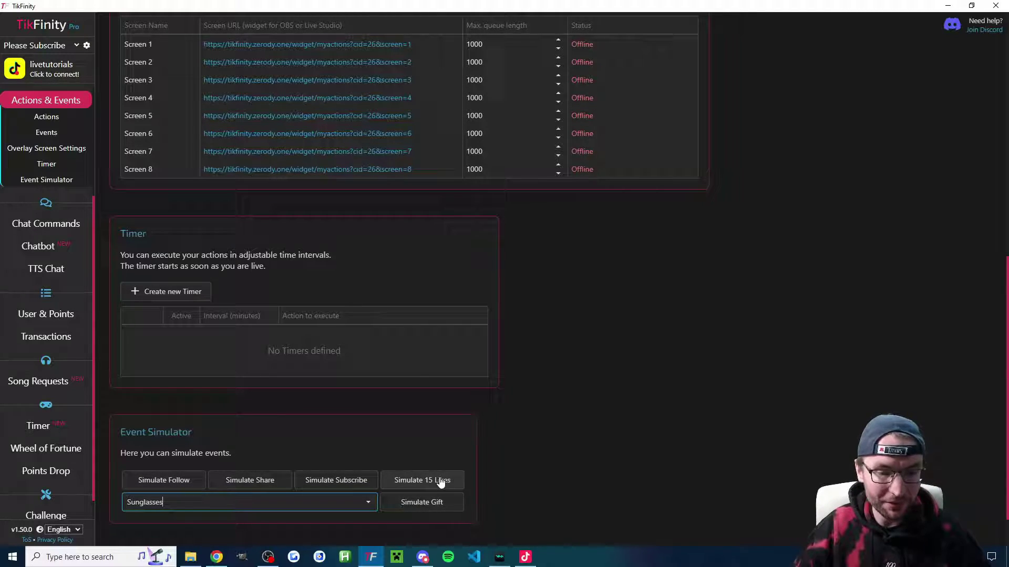
- Start recording in TikTok LIVE Studio and show the microphone audio settings
click(526, 558)
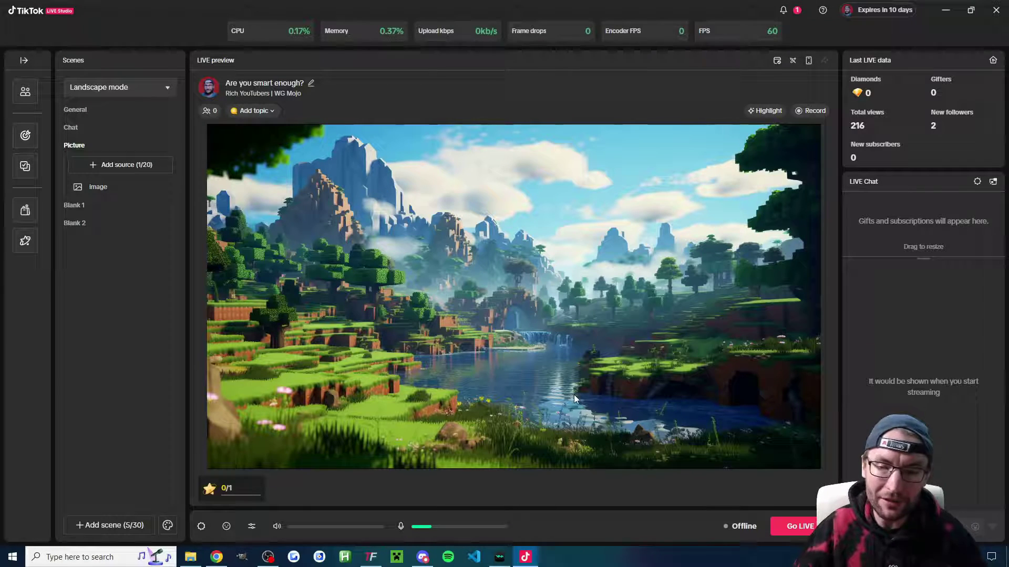
click(811, 111)
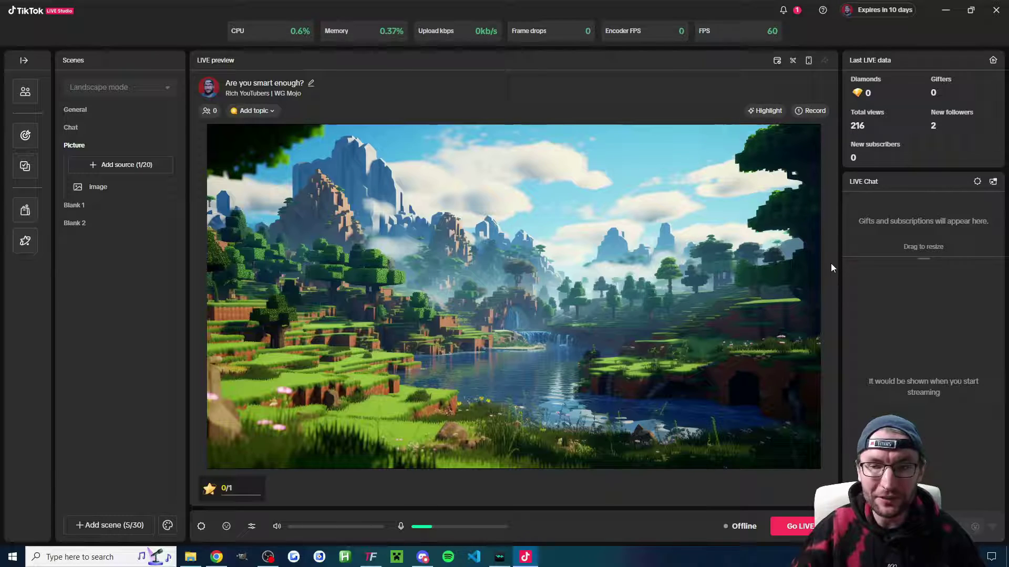
click(252, 526)
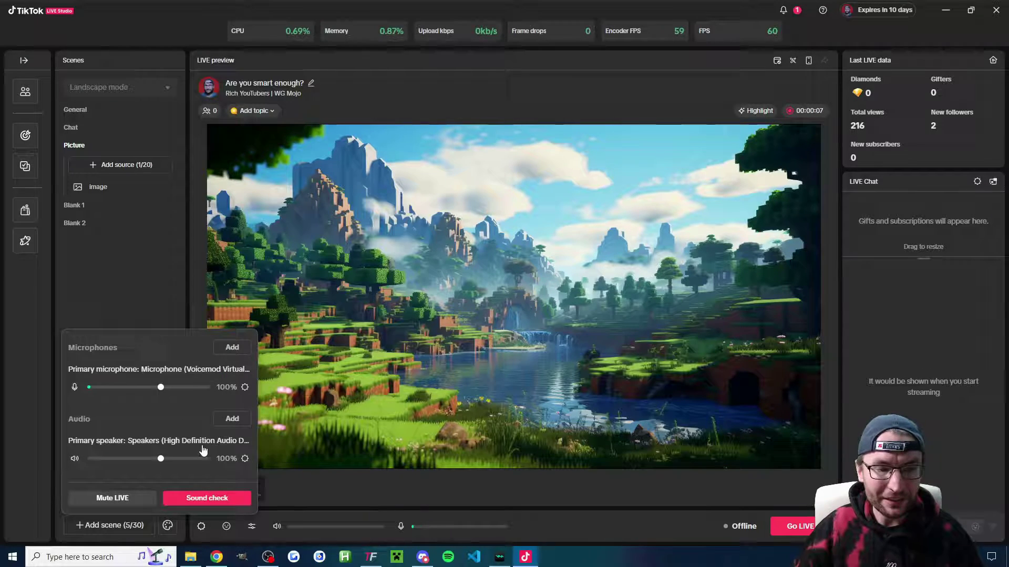
- Simulate a Sunglasses gift from TikFinity's Event Simulator
click(381, 559)
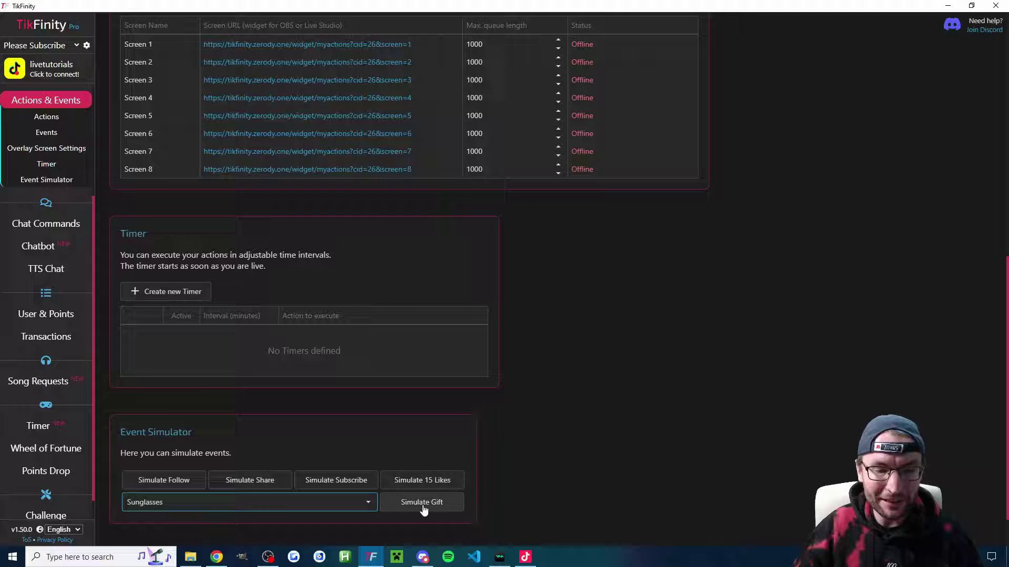
click(421, 505)
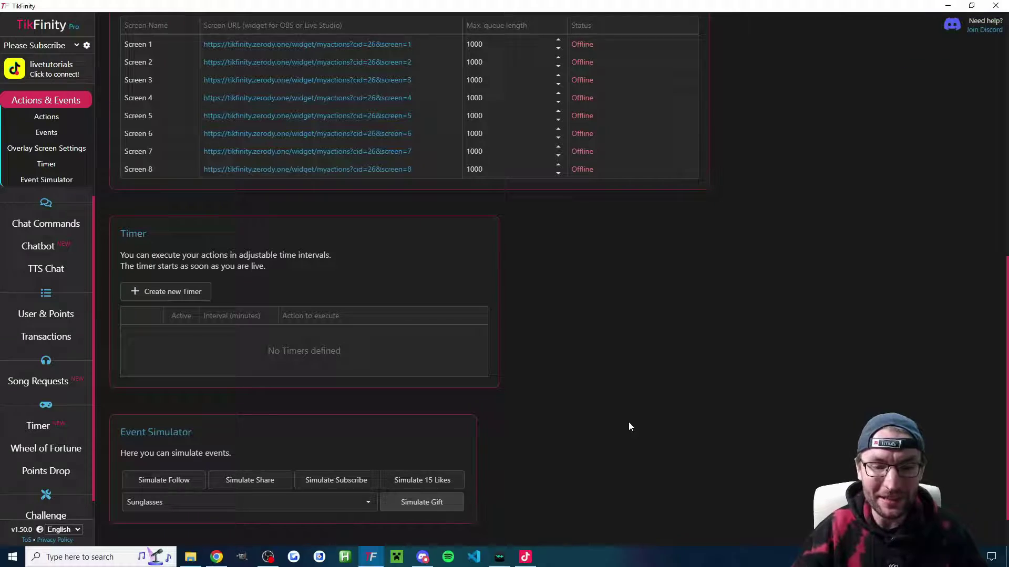
- Return to TikTok LIVE Studio and stop the recording, saving it to the Videos folder
click(527, 560)
click(808, 112)
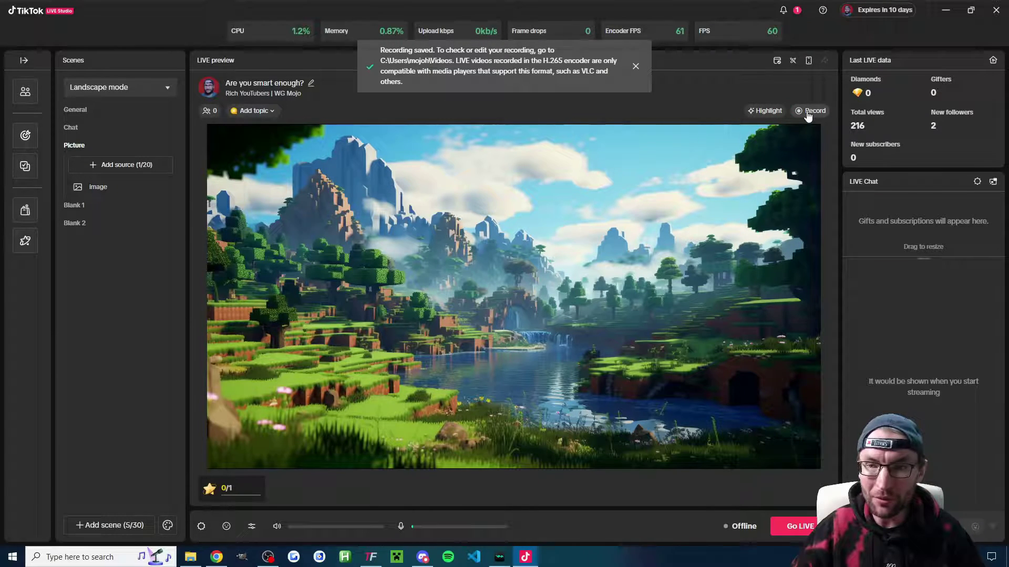